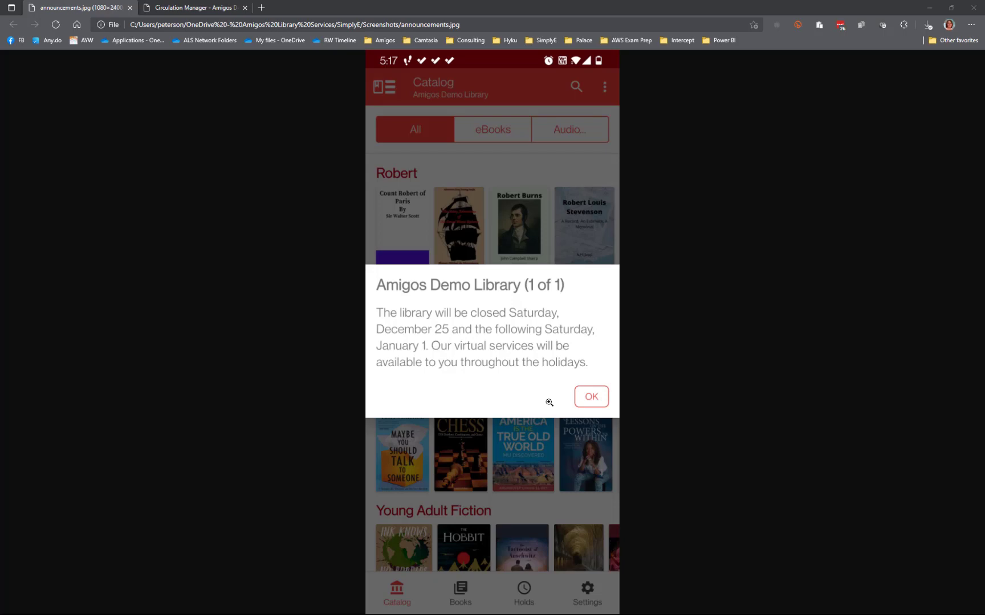
# Switch to the Circulation Manager and open the Amigos Demo Library's configuration for editing
pyautogui.click(202, 7)
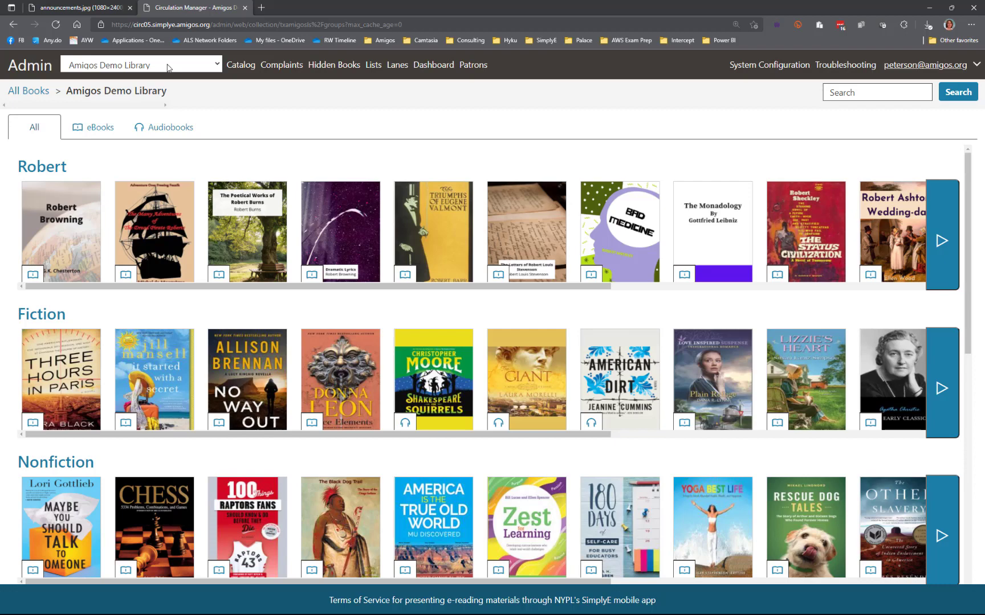
pyautogui.click(765, 77)
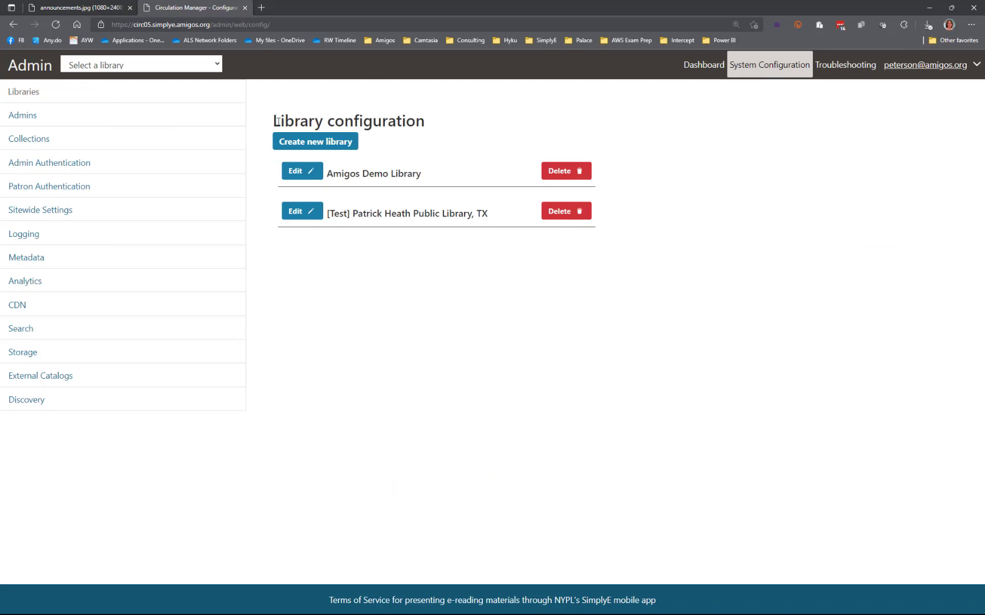
pyautogui.moveTo(275, 122); pyautogui.dragTo(426, 126)
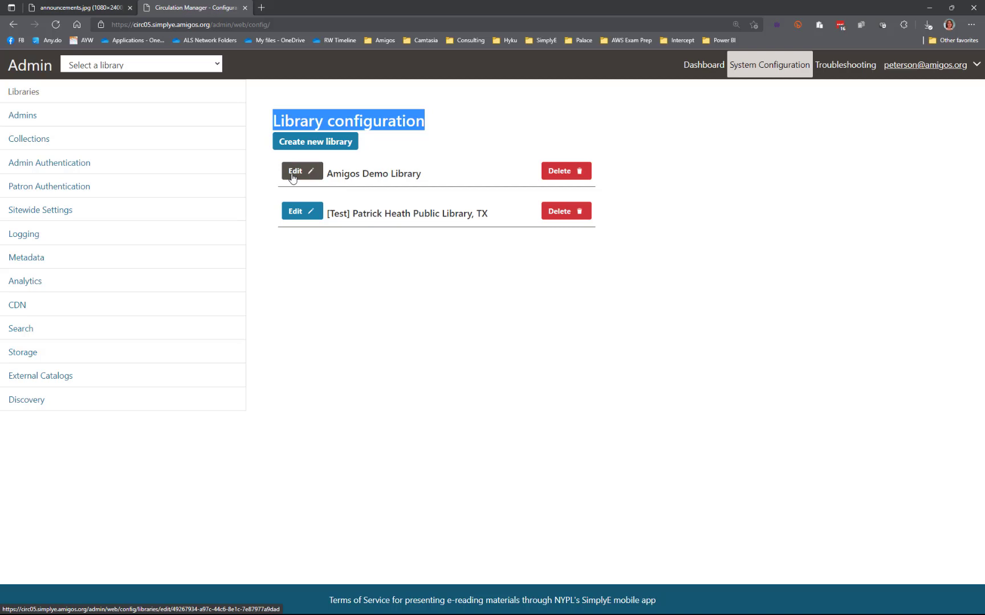
pyautogui.click(292, 178)
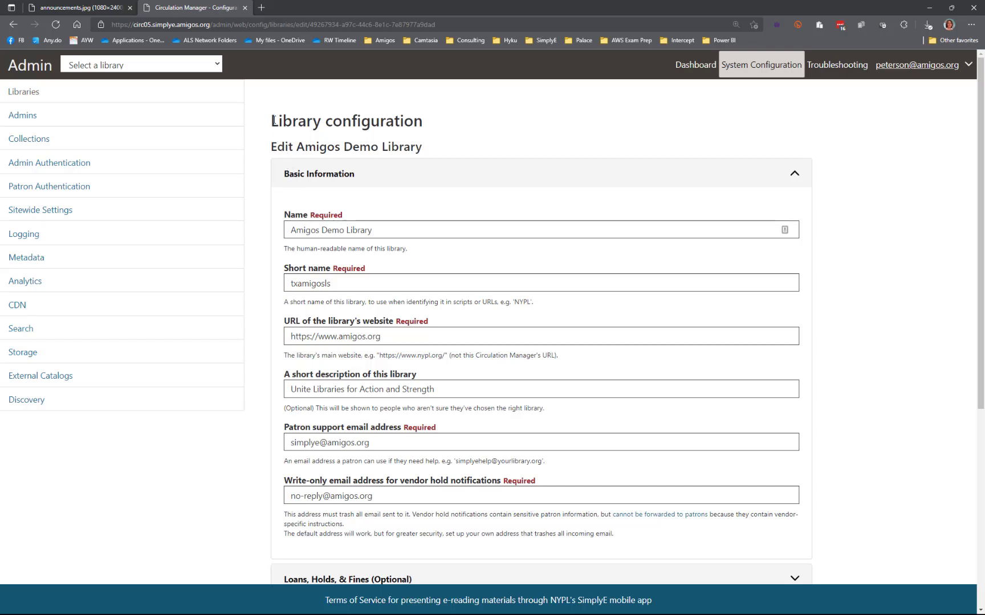
pyautogui.moveTo(272, 122); pyautogui.dragTo(423, 123)
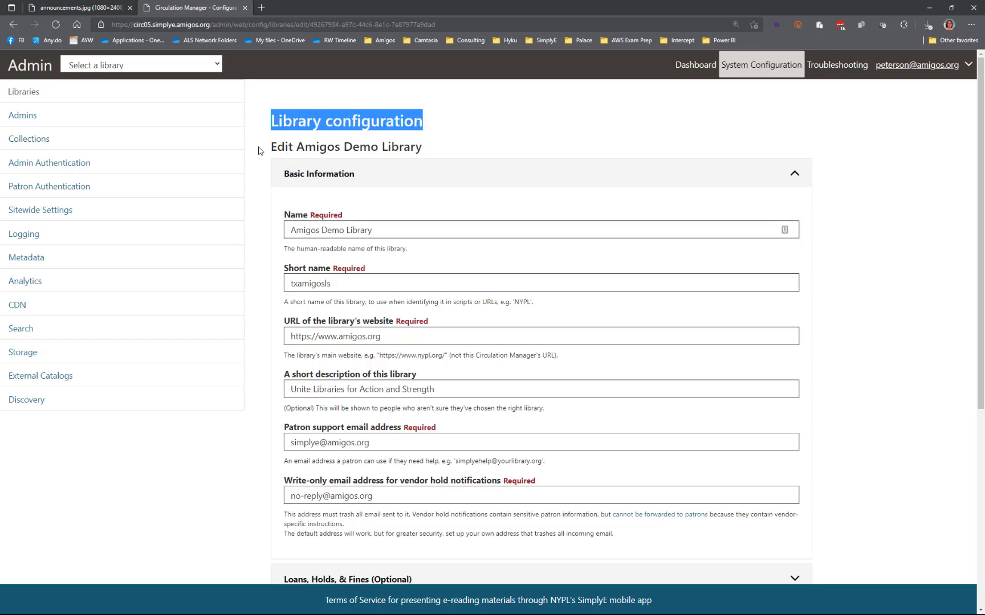
pyautogui.moveTo(272, 147); pyautogui.dragTo(422, 151)
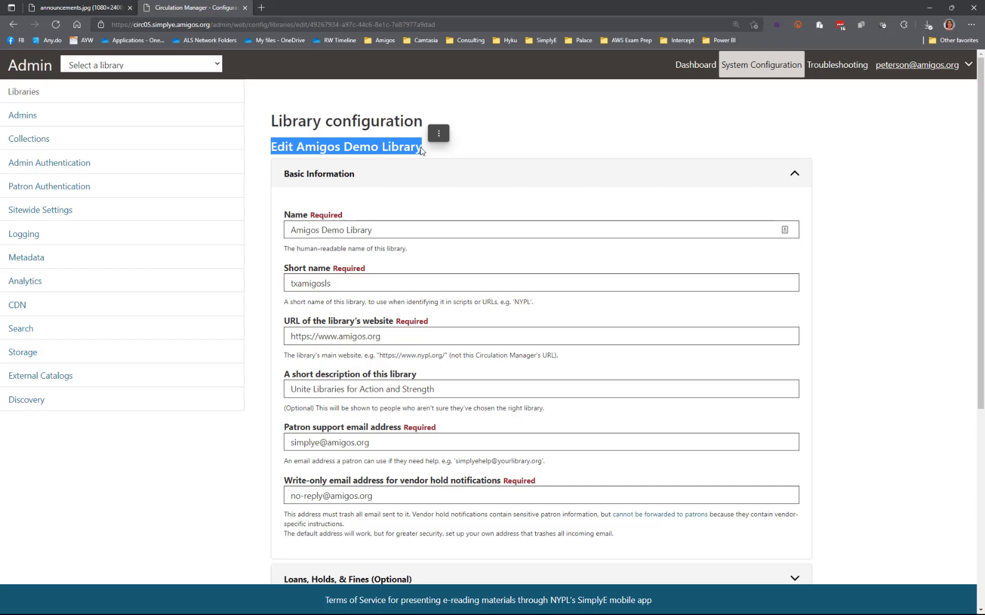
pyautogui.click(488, 145)
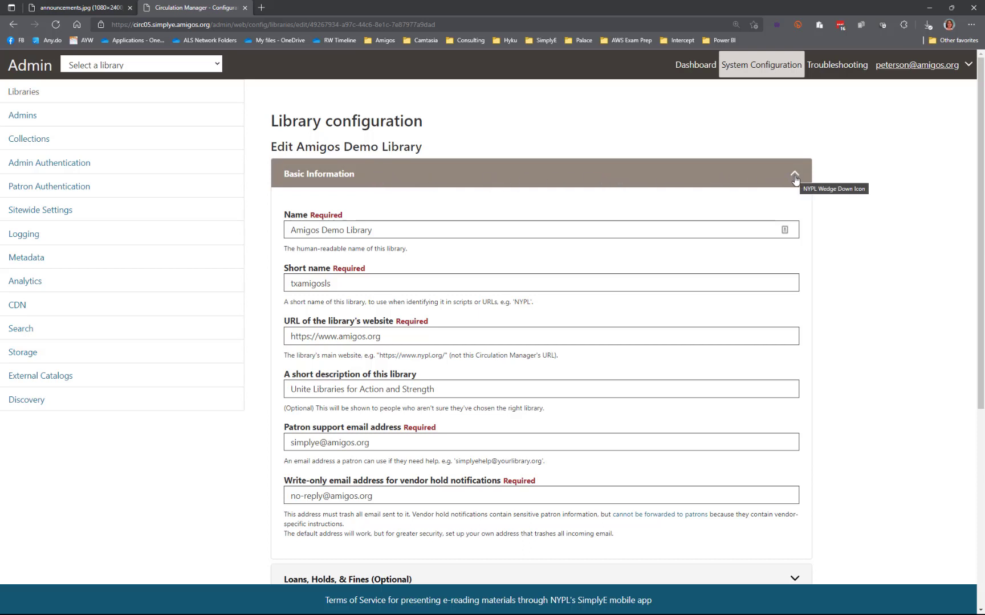
# Write the announcement "The library will be open Monday - Friday, 8am - 8pm during Spring Break, March 21-25, 2022. We will resume regular hours on Saturday, March 26th."
pyautogui.click(795, 177)
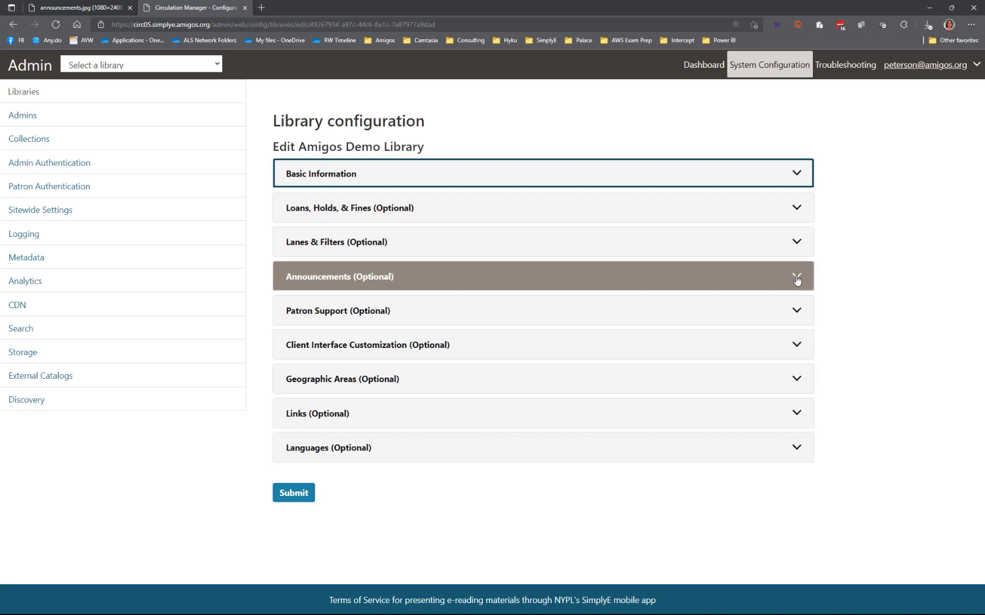
pyautogui.click(797, 279)
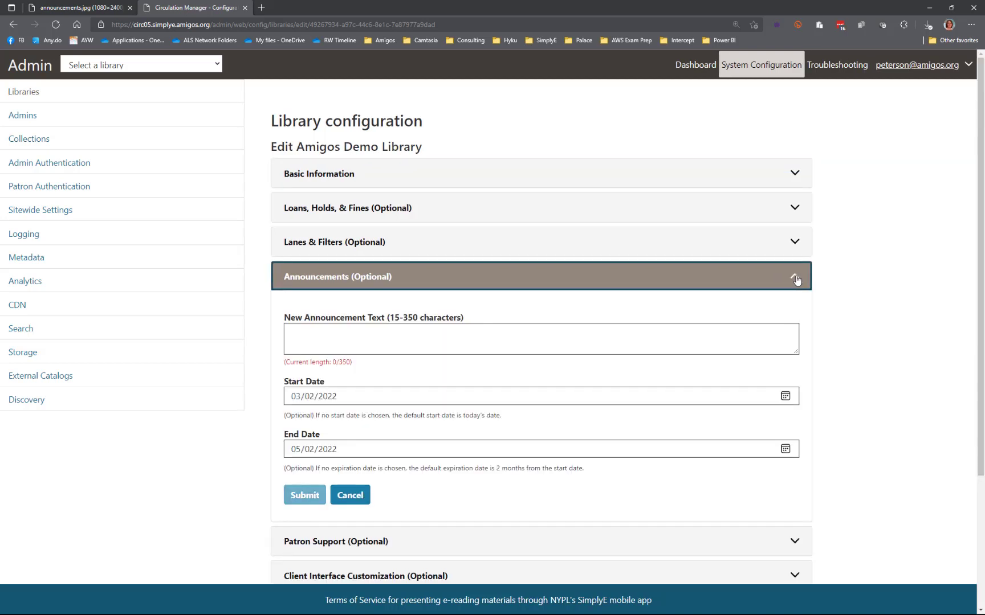
pyautogui.moveTo(972, 235); pyautogui.dragTo(963, 378)
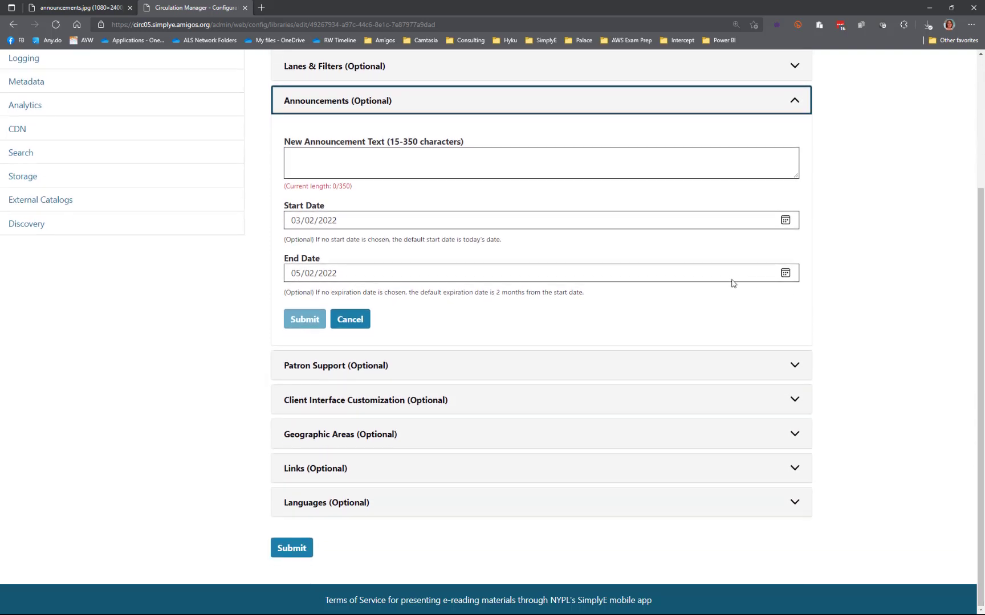
pyautogui.click(305, 156)
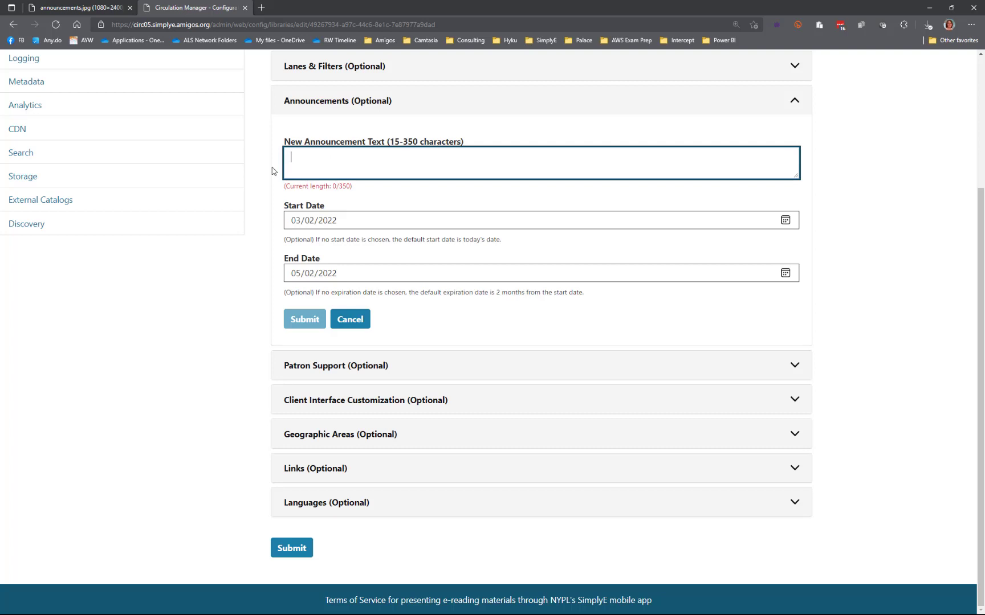
pyautogui.write('The library will be open Monday - Friday, 8am - 8pm during Spring Break, March 21-25, 2022. We will resume regular hours on Saturday, March 26th.')
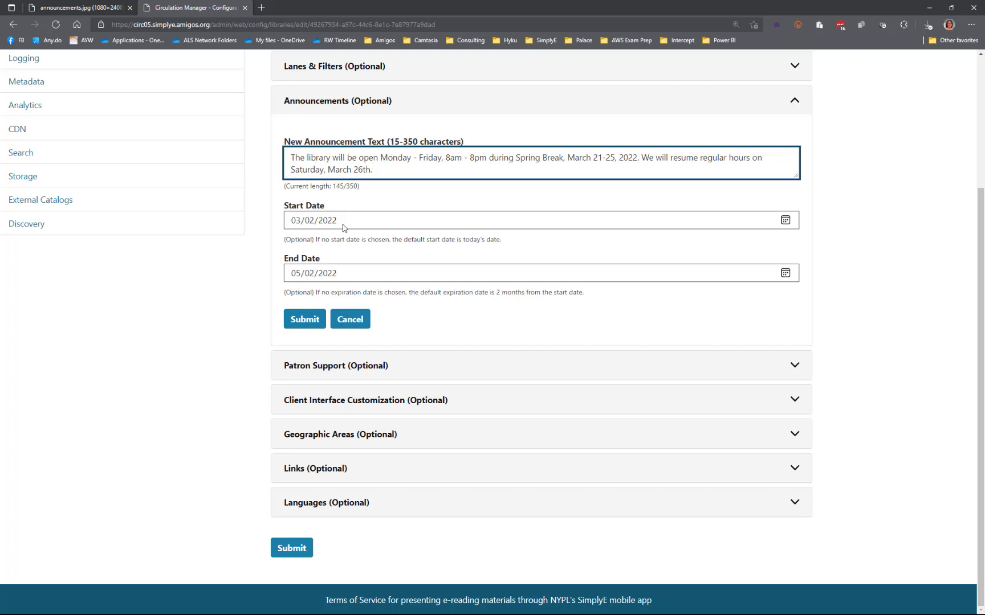
# Set the new announcement's start date to 03/07/2022
pyautogui.click(308, 224)
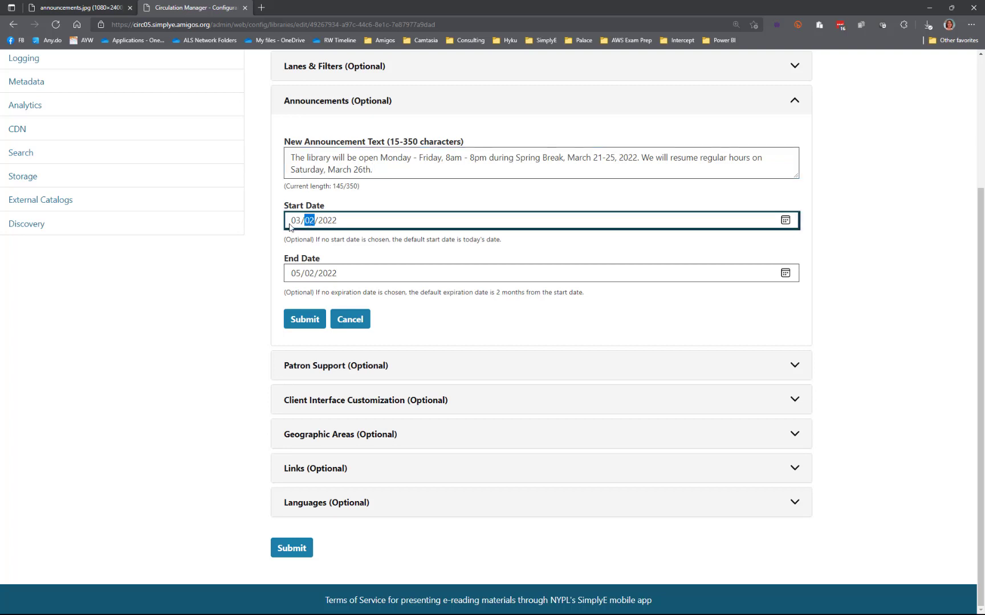
pyautogui.click(296, 224)
pyautogui.click(311, 225)
pyautogui.press('Up')
pyautogui.press('Up')
pyautogui.press('Up')
pyautogui.press('Up')
pyautogui.press('Up')
pyautogui.click(786, 224)
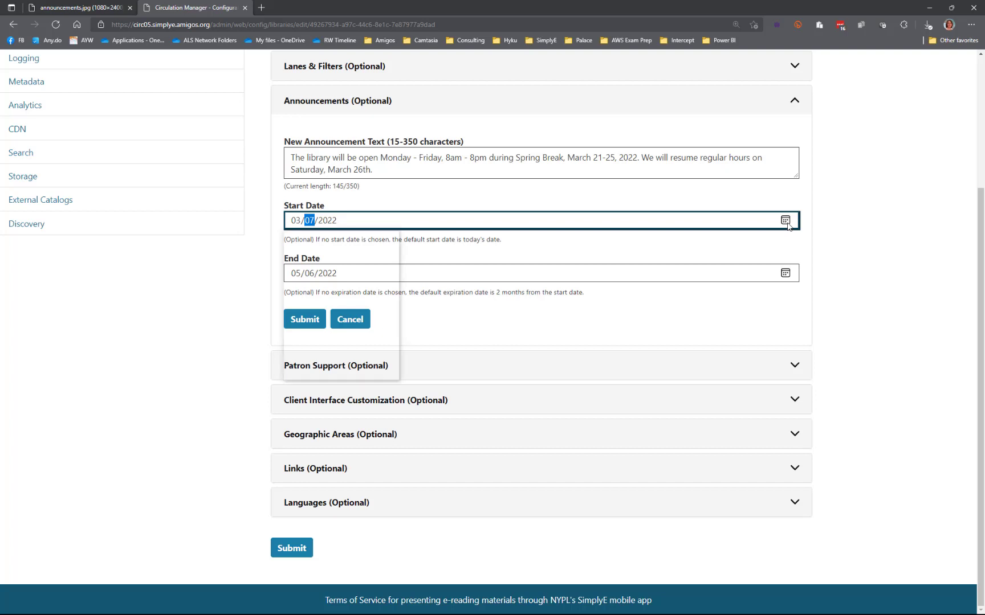
pyautogui.moveTo(342, 282); pyautogui.dragTo(313, 297)
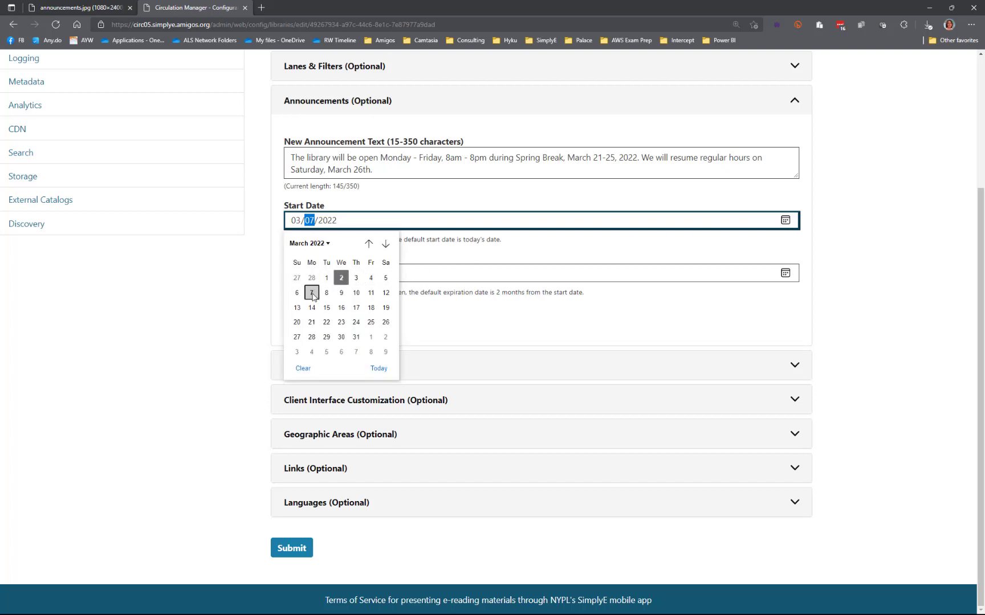
pyautogui.click(313, 297)
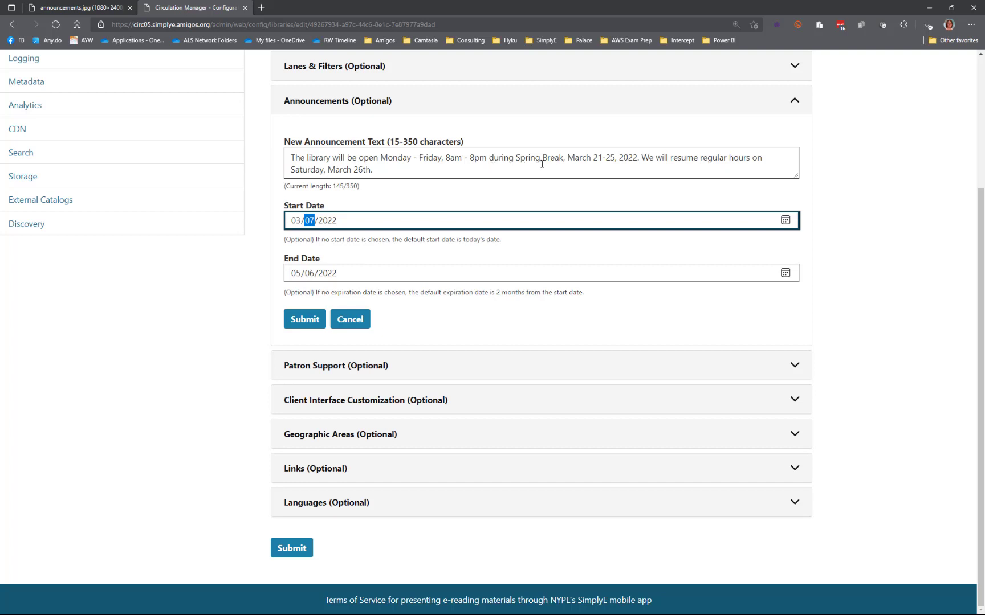
# Set the announcement's end date to 03/25/2022 and submit it to the scheduled announcements
pyautogui.moveTo(567, 157); pyautogui.dragTo(616, 158)
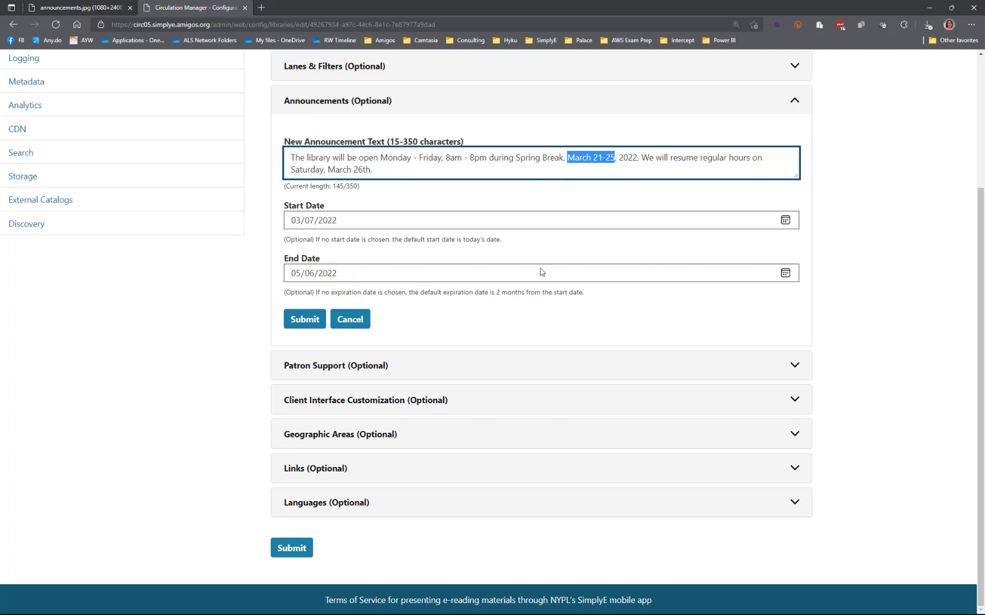
pyautogui.click(786, 274)
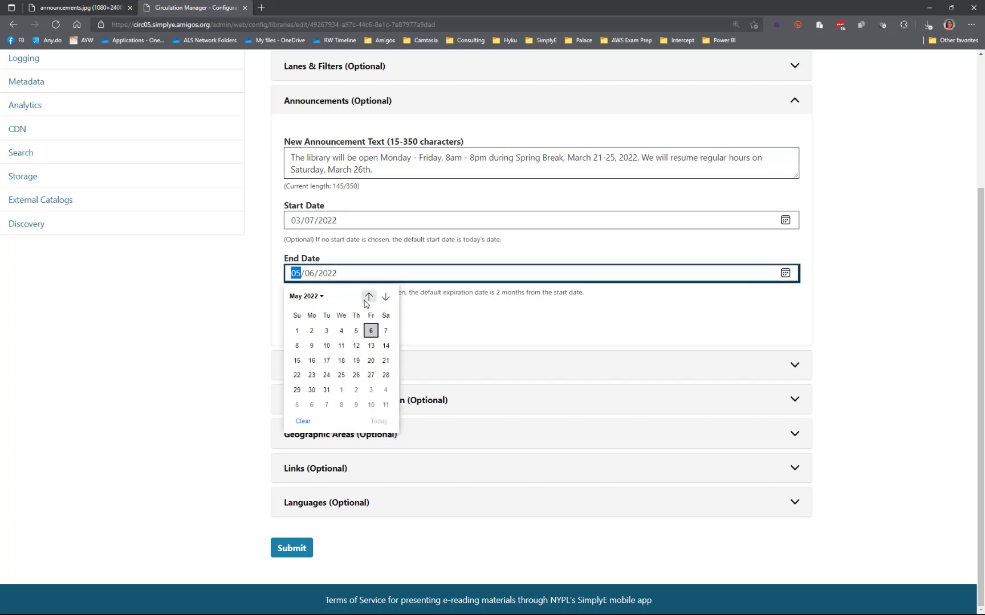
pyautogui.click(368, 297)
pyautogui.click(368, 297)
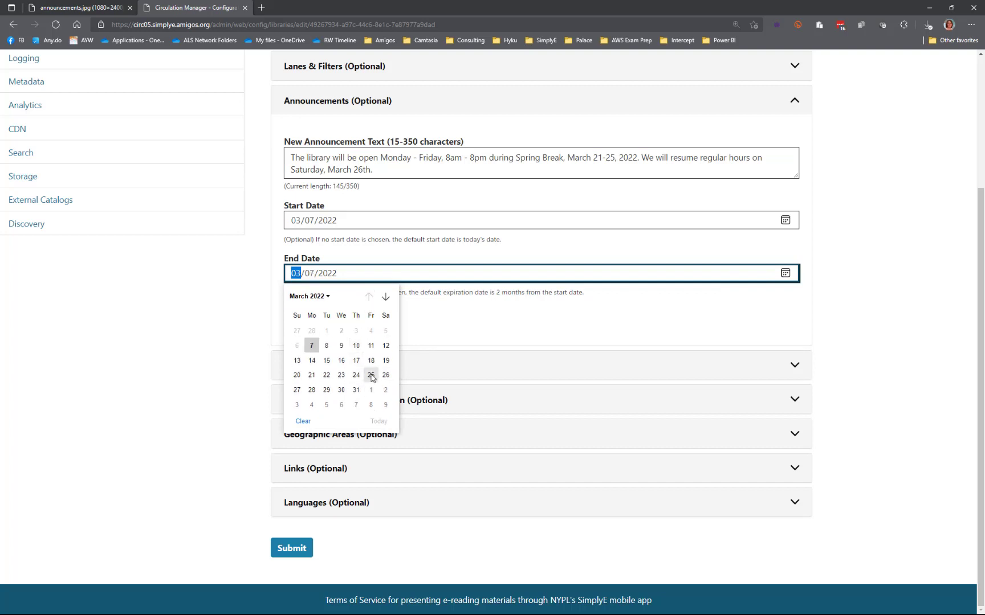
pyautogui.click(371, 375)
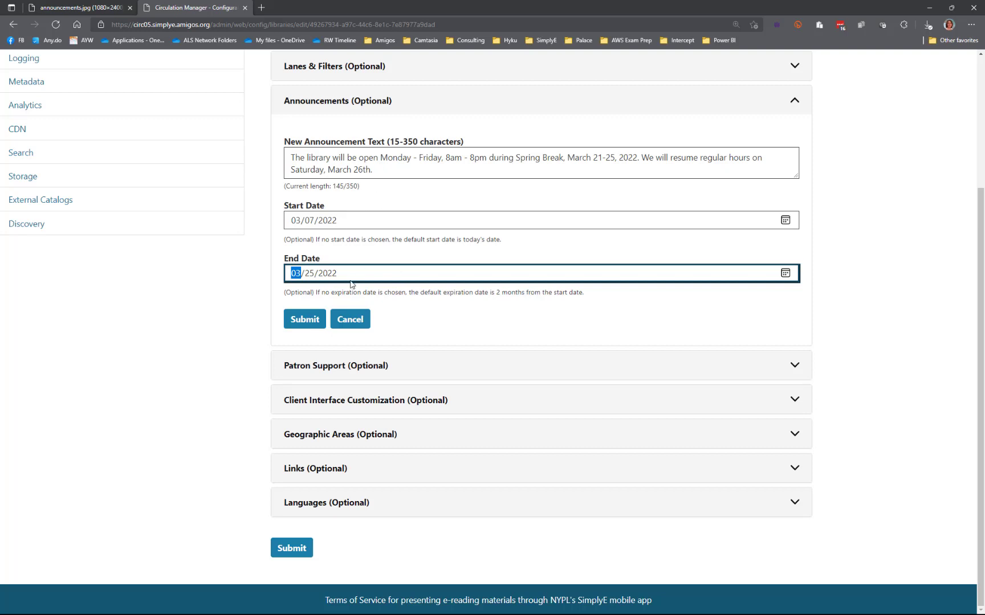
pyautogui.click(302, 322)
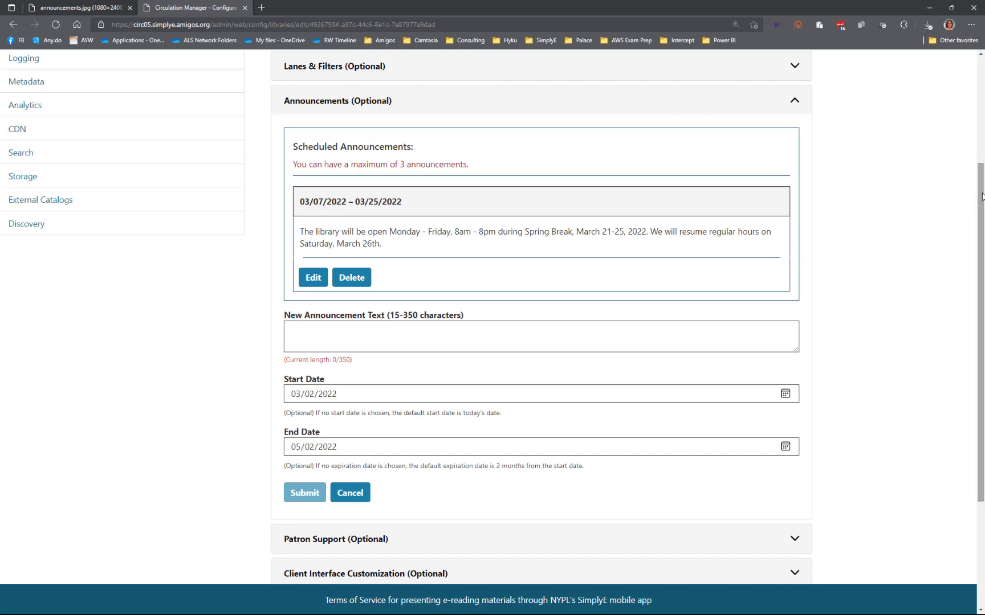
# Submit the whole Amigos Demo Library configuration to save the scheduled announcement
pyautogui.scroll(-1, 980, 222)
pyautogui.scroll(-3, 981, 222)
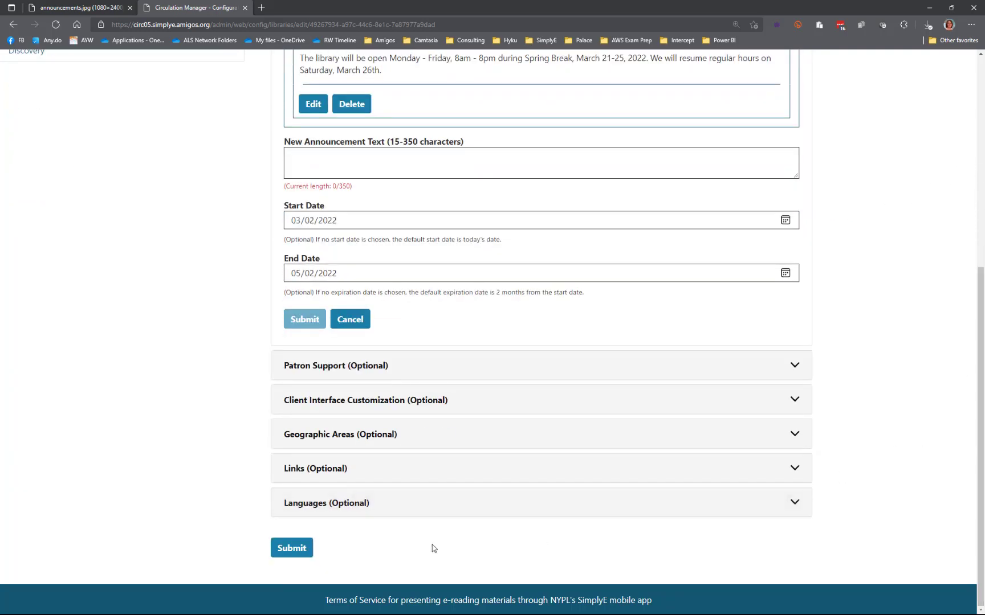
pyautogui.click(290, 556)
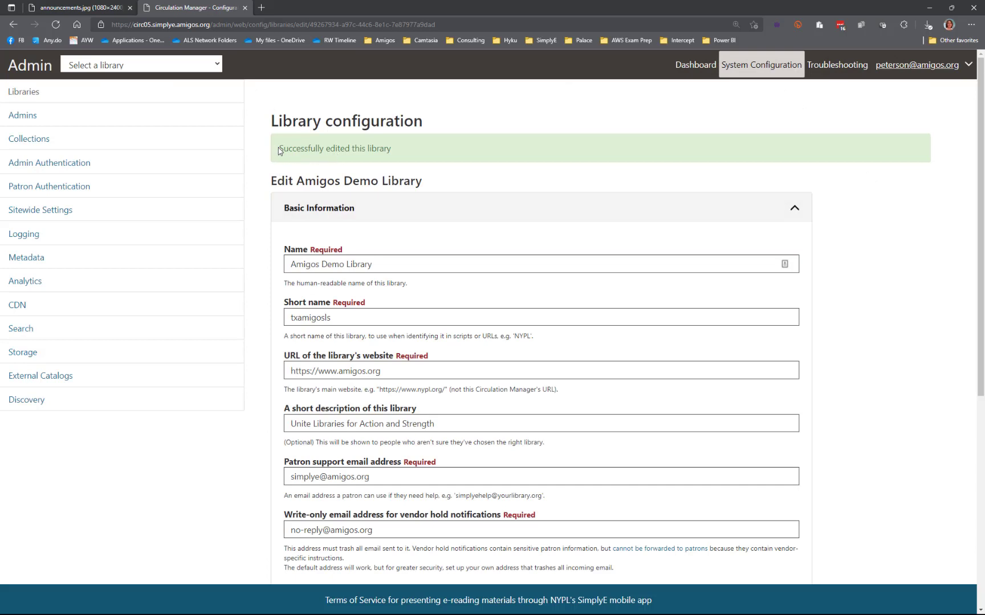
pyautogui.moveTo(280, 148); pyautogui.dragTo(400, 149)
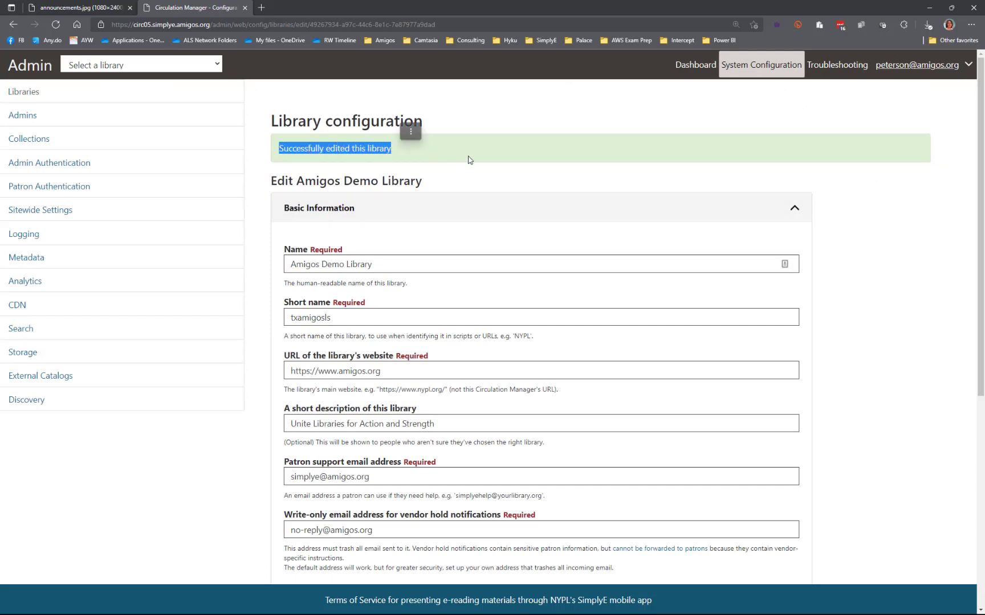
pyautogui.click(425, 160)
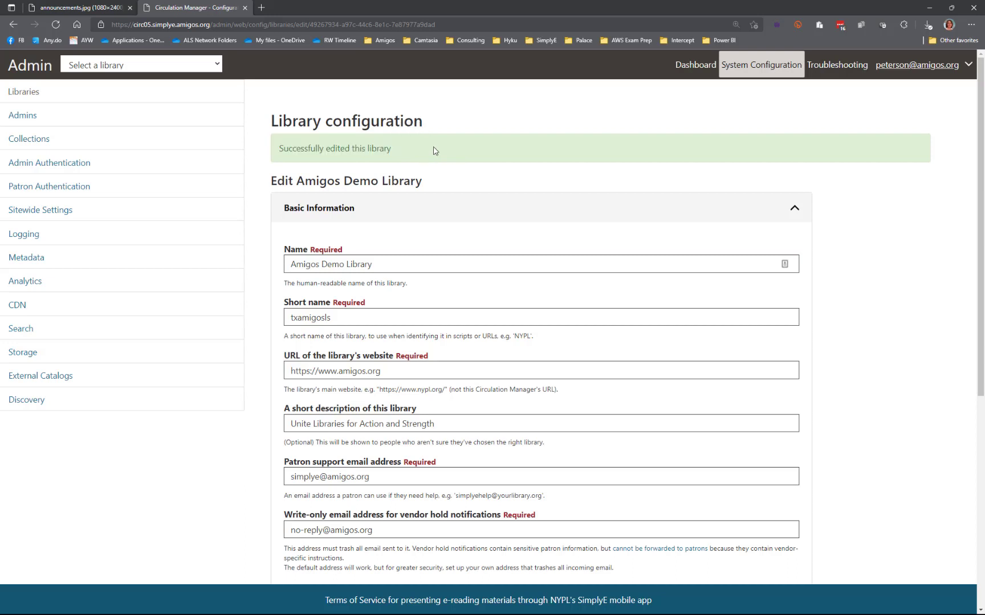